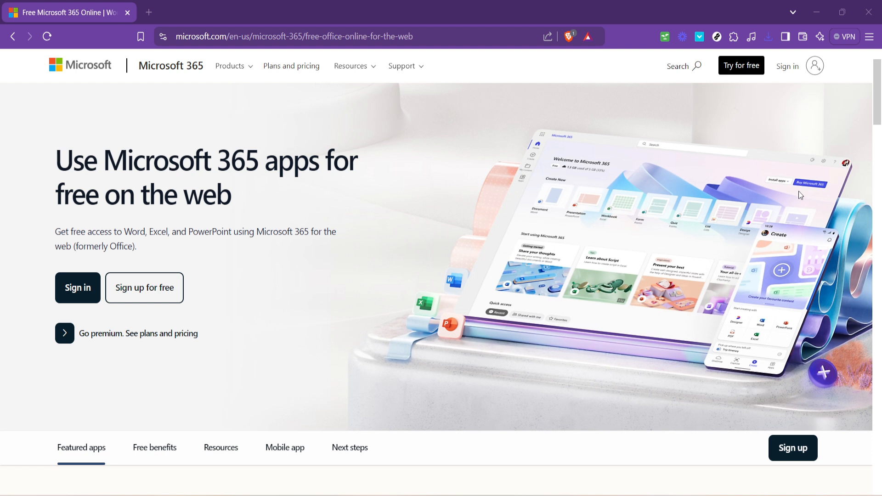
Sign in to Microsoft 365 with the account's email address and open the recent workbook The Example
left_click(784, 68)
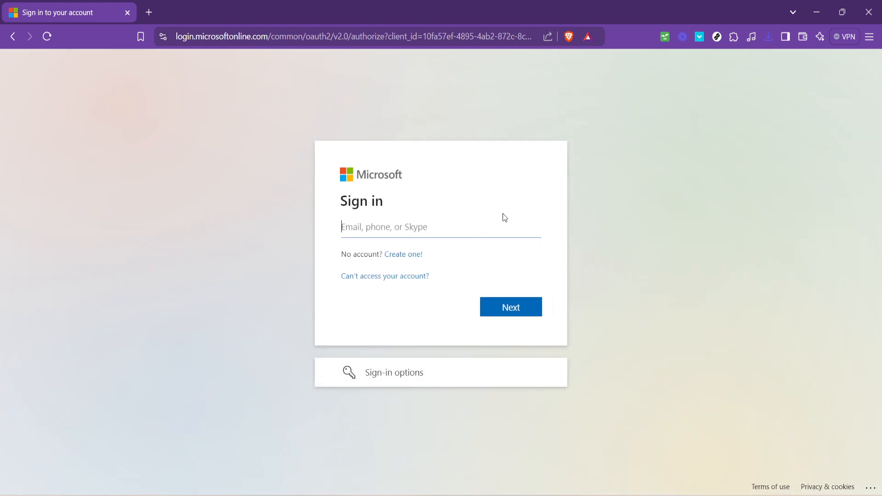
left_click(457, 236)
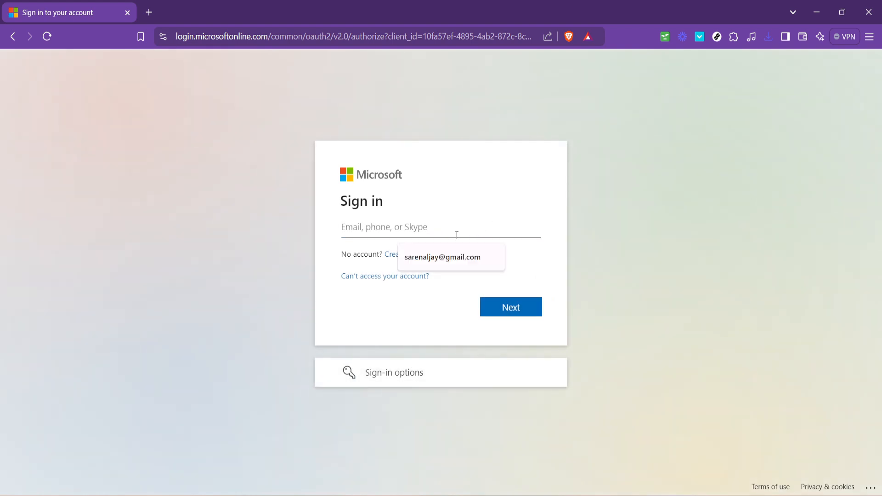
left_click(427, 257)
left_click(518, 310)
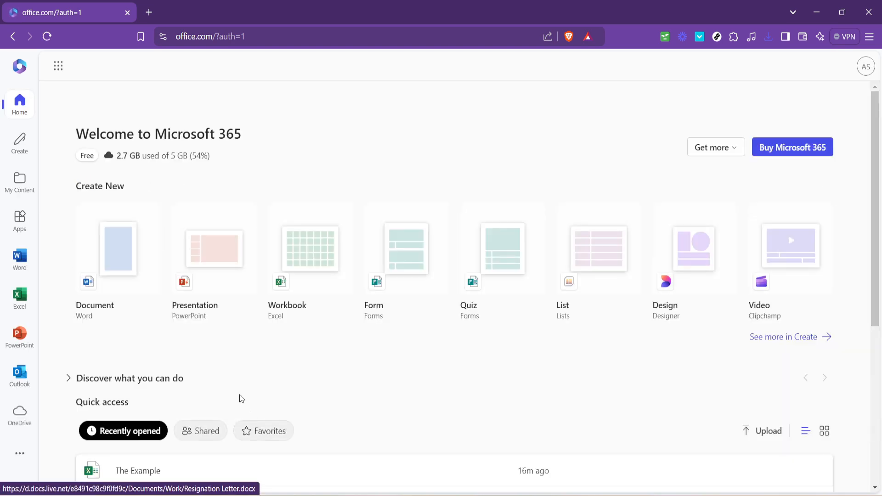
left_click(191, 478)
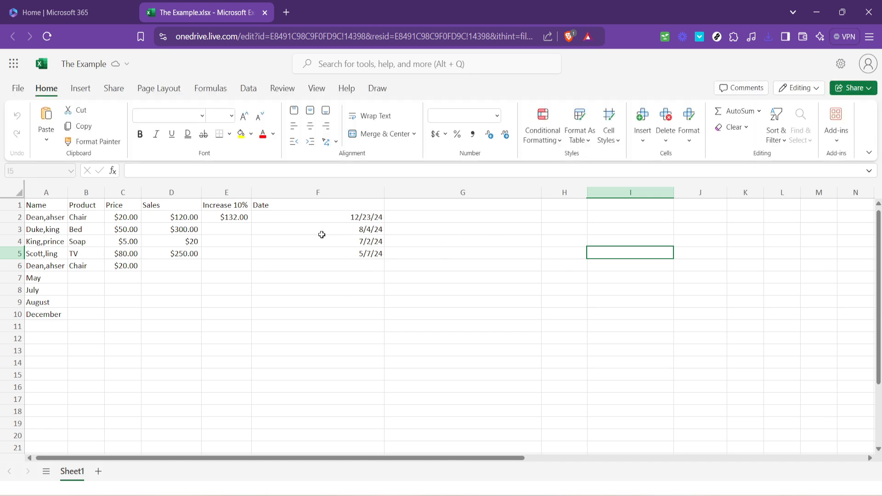
Examine the dates in cells F2 to F5 of the Date column
left_click(314, 219)
left_click(314, 240)
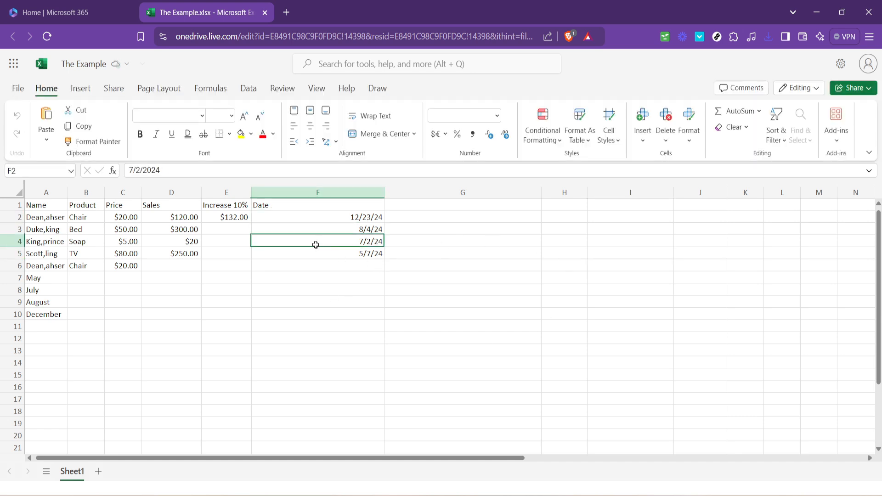
left_click(339, 265)
left_click(343, 251)
left_click(342, 234)
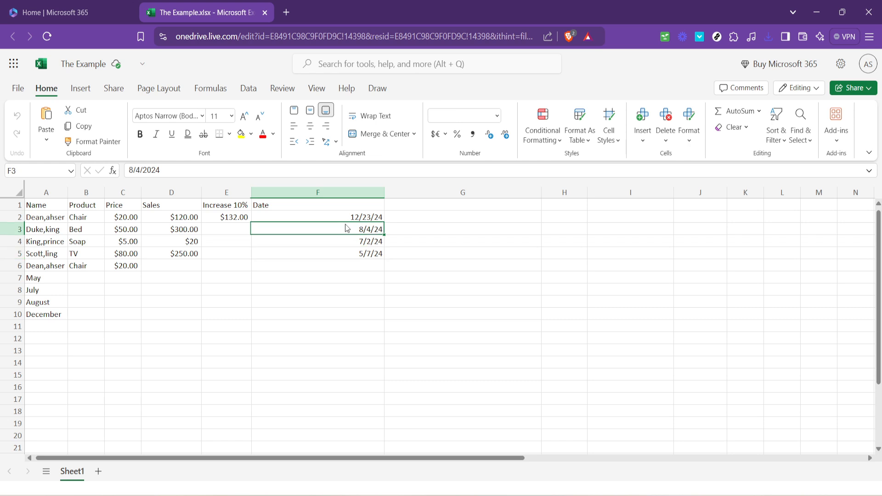
left_click(350, 218)
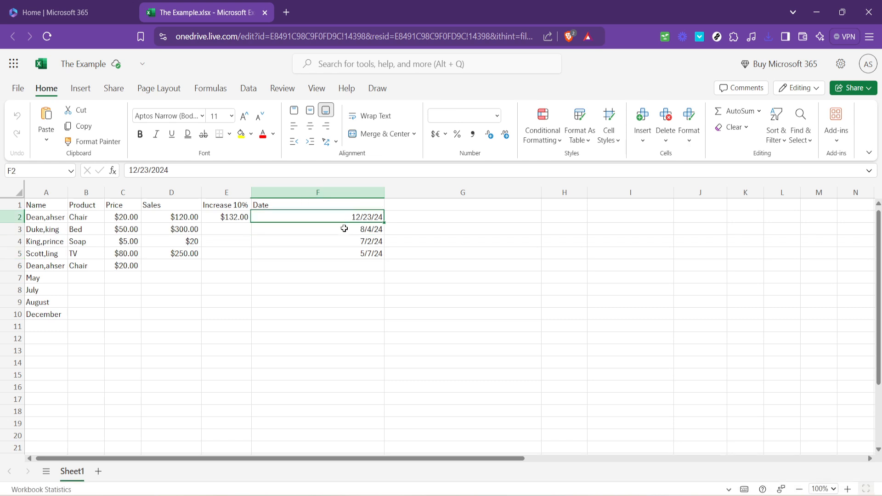
left_click(344, 230)
left_click(345, 241)
left_click(344, 252)
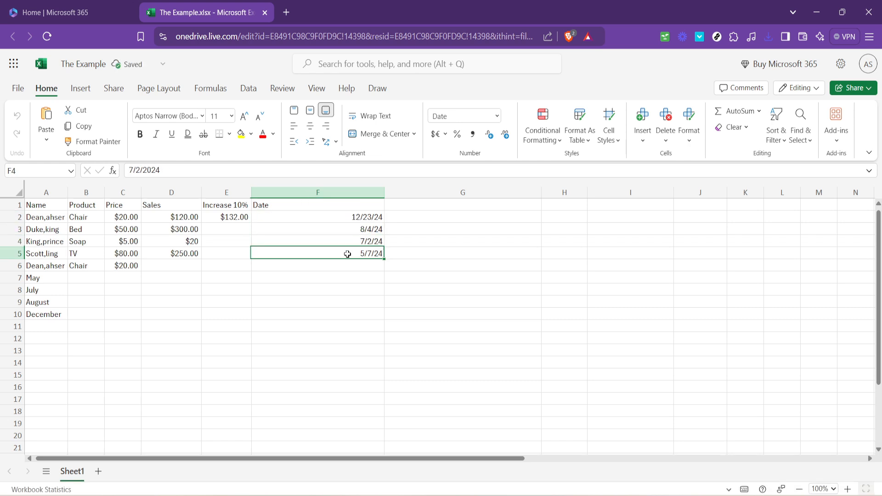
Open the data validation settings for cells G2:G5 and allow only List entries
left_click(430, 229)
left_click(436, 217)
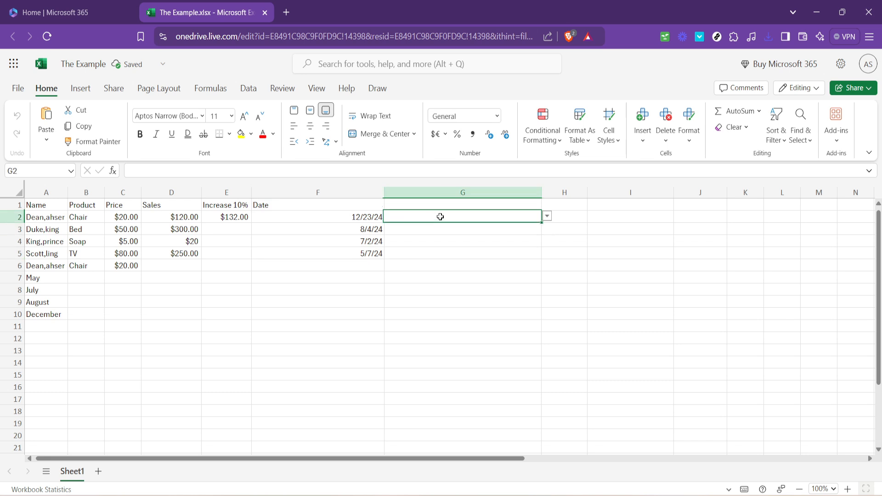
left_click_drag(435, 218, 436, 250)
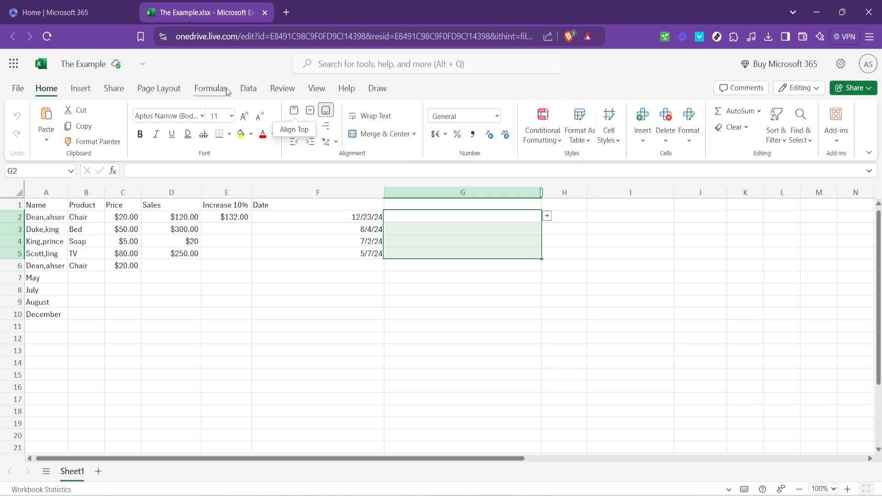
left_click(249, 88)
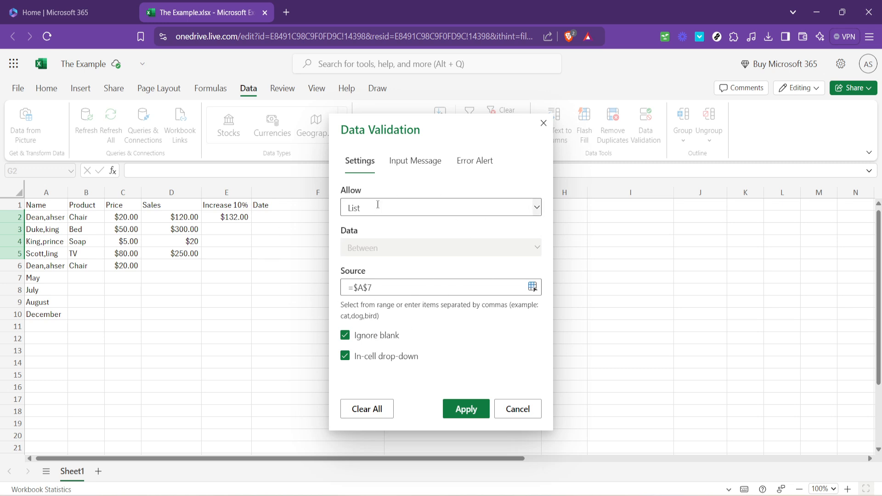
left_click(490, 209)
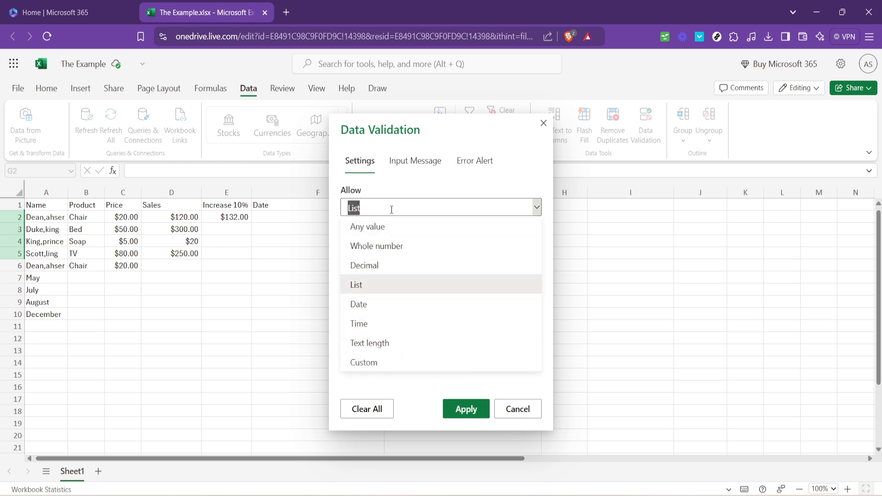
left_click(391, 285)
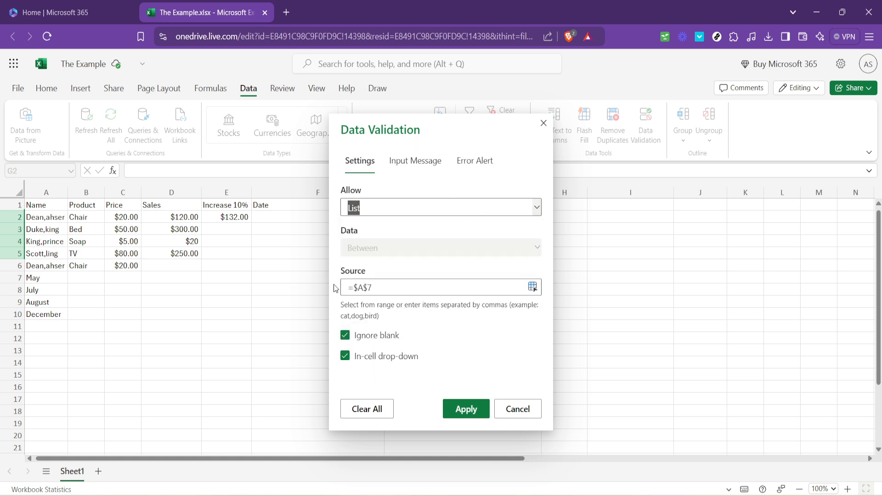
Replace the validation list's source with the month cells =$A$7:$A$10 and apply the rule
left_click(411, 287)
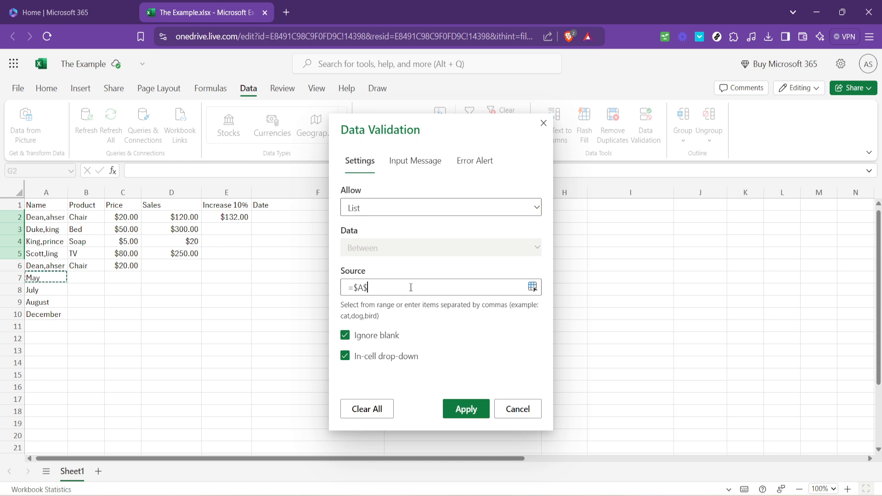
key("BackSpace")
left_click_drag(56, 279, 53, 312)
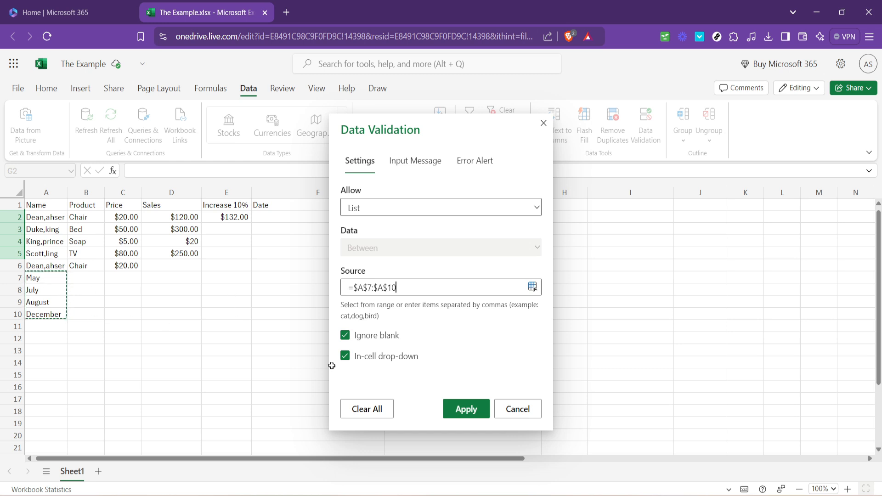
left_click(466, 411)
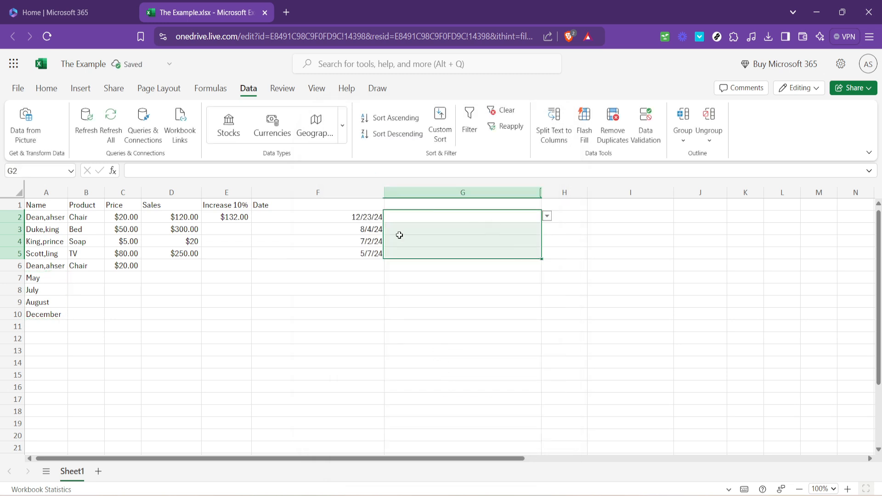
Choose December for cell G2 and August for cell G3 from their drop-down lists
left_click(548, 220)
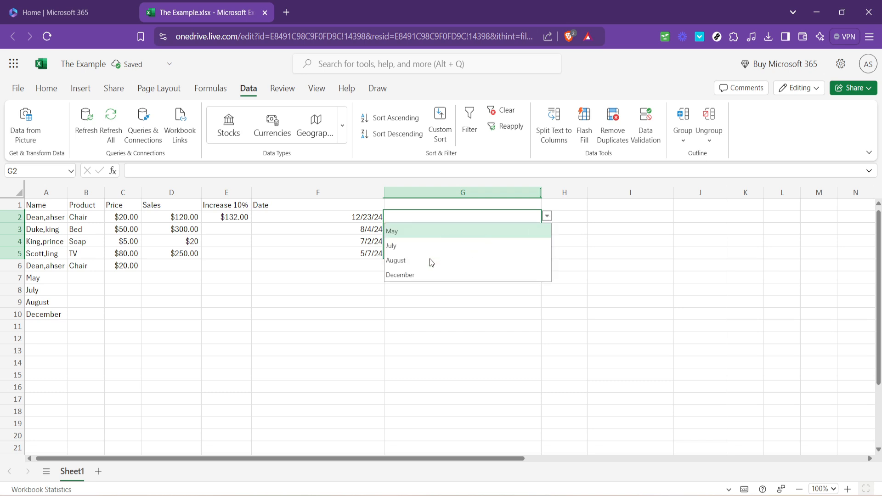
left_click(418, 274)
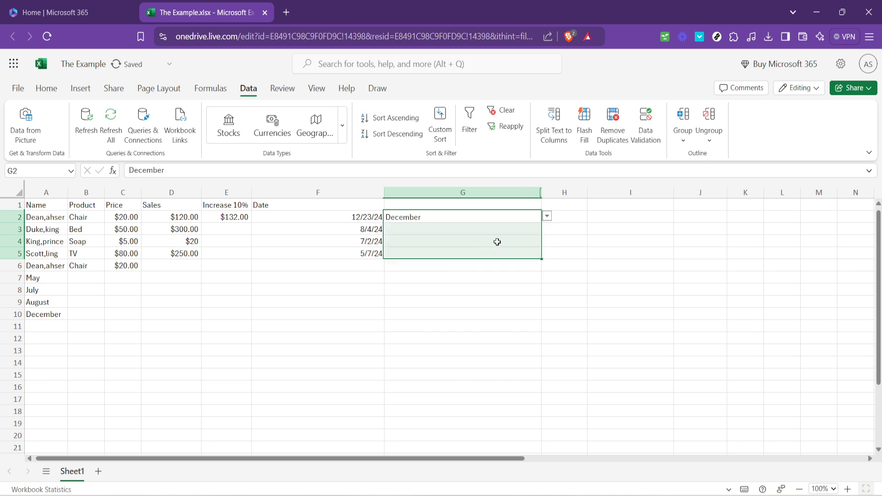
left_click(539, 232)
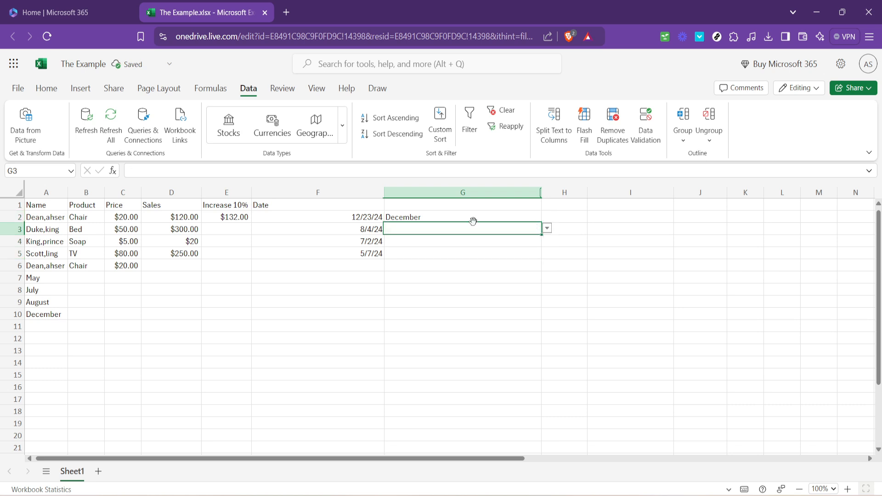
left_click(553, 233)
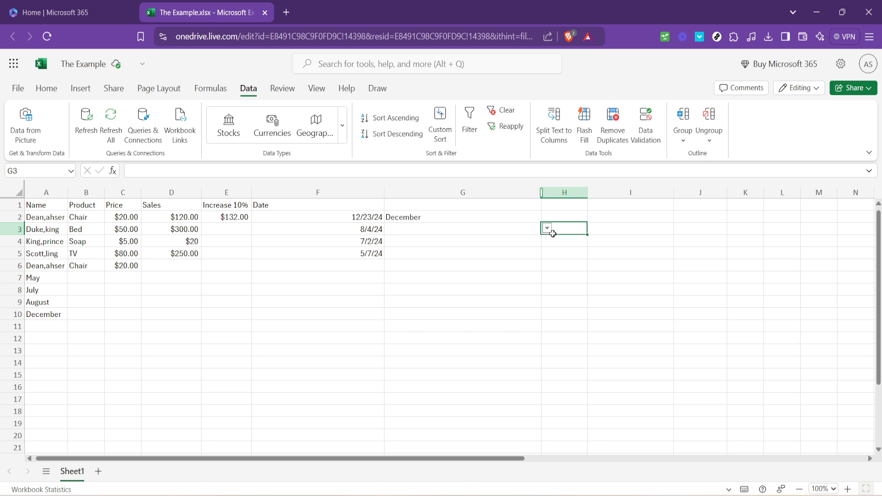
left_click(522, 232)
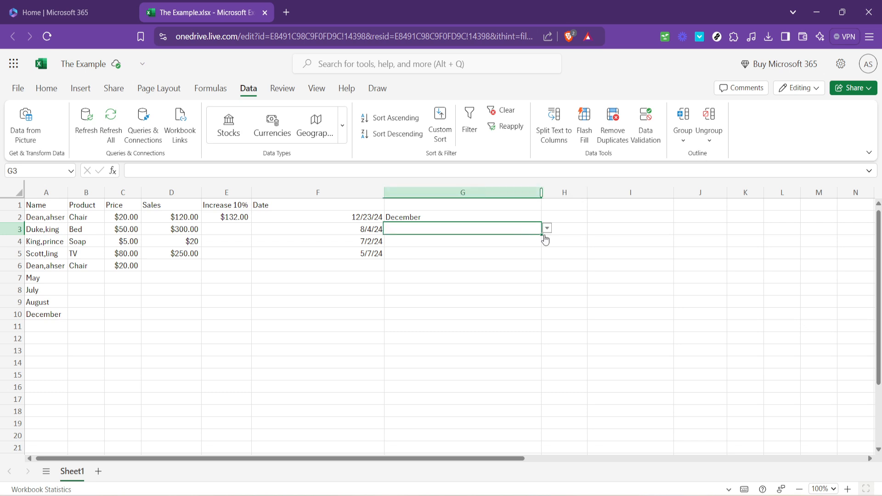
left_click(547, 230)
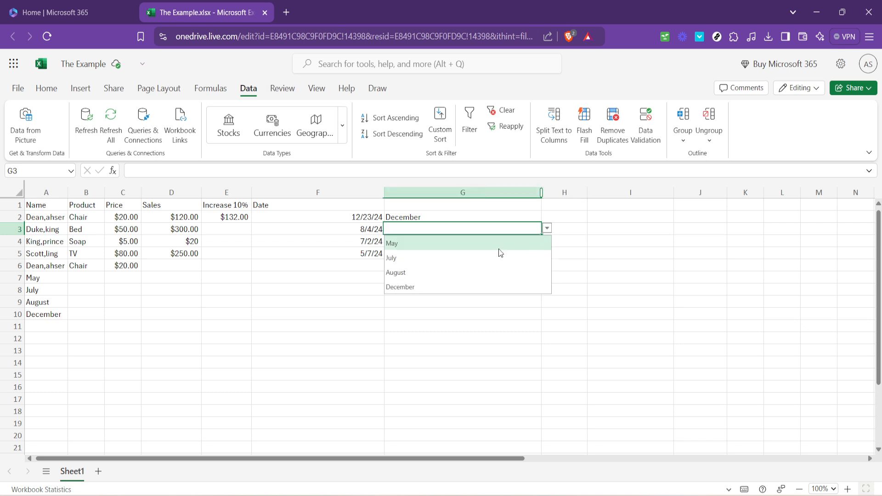
left_click(438, 270)
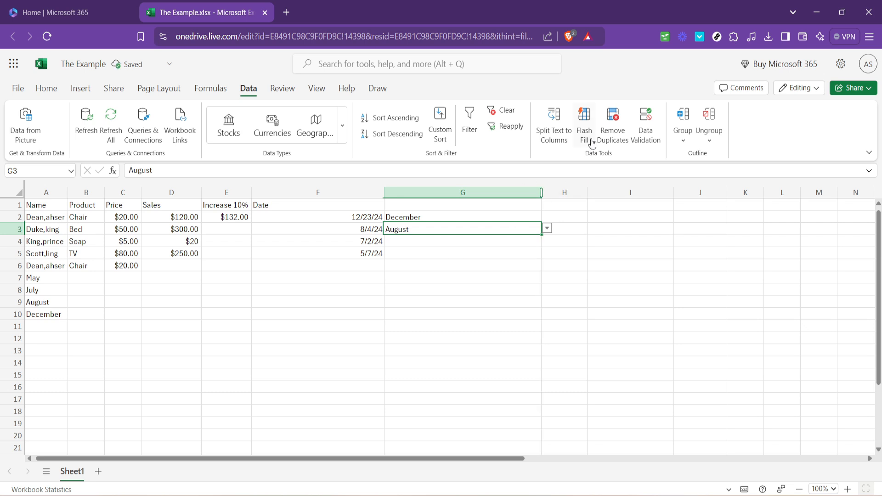
Change the data validation source of cells G2:G5 to the single cell =$A$7 and apply it
left_click_drag(491, 217, 488, 249)
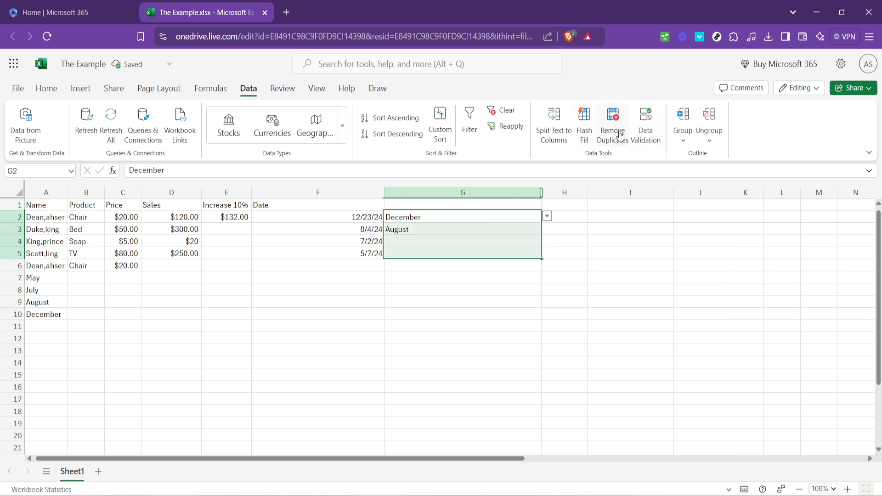
left_click(645, 120)
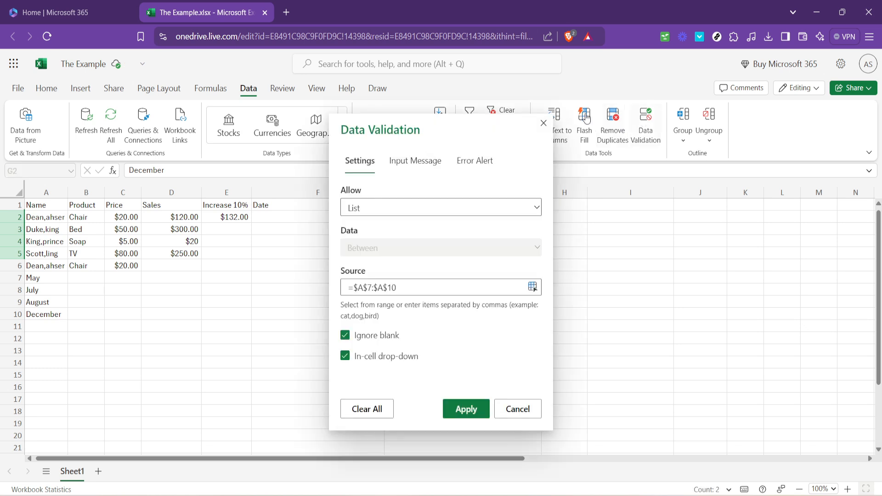
left_click_drag(428, 287, 346, 290)
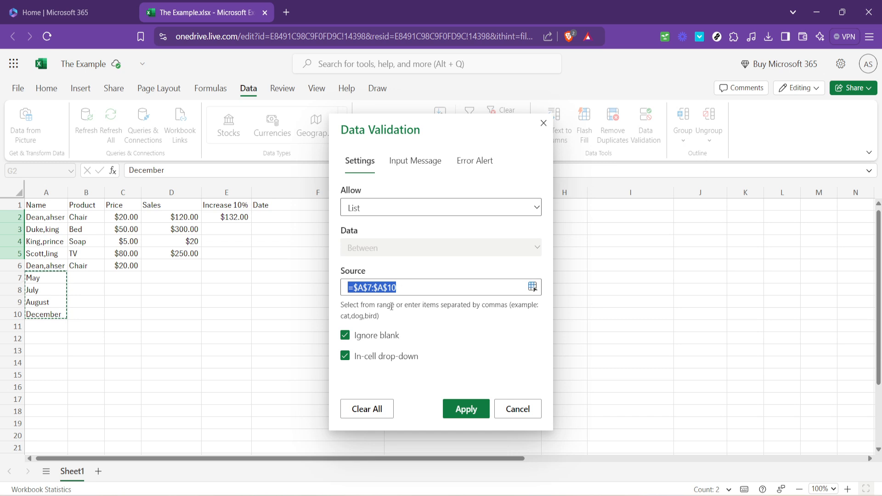
key("BackSpace")
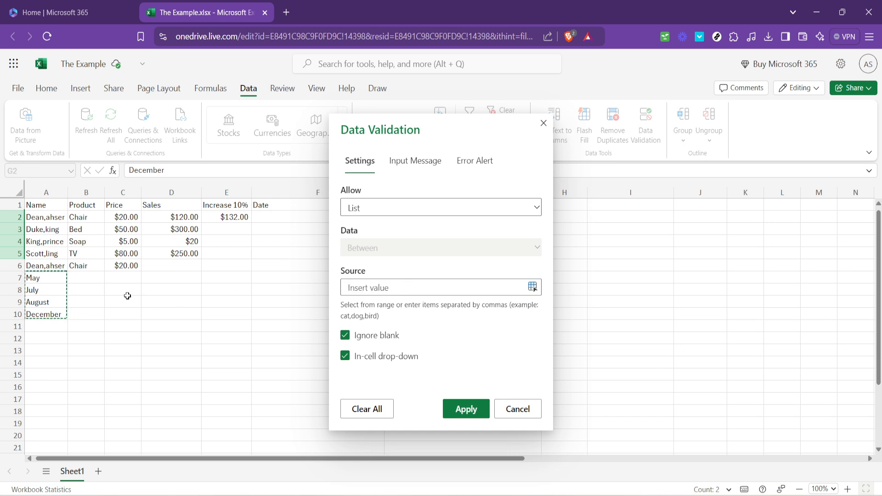
left_click(44, 278)
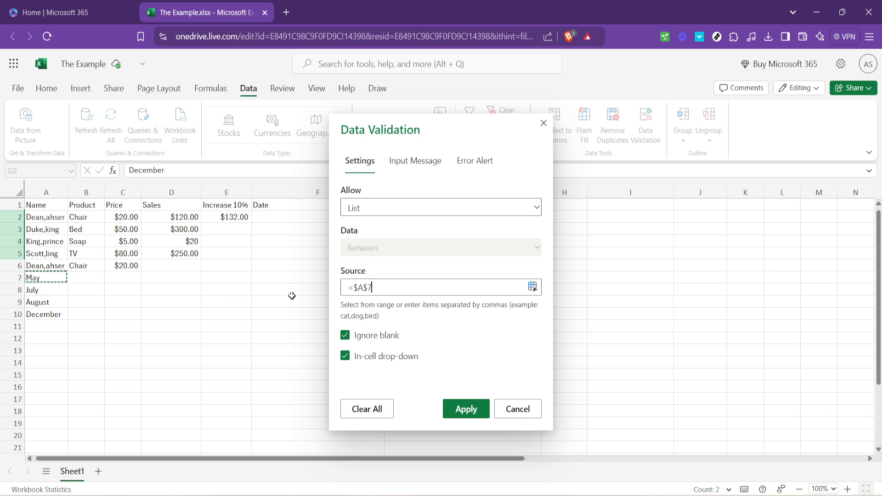
left_click(453, 407)
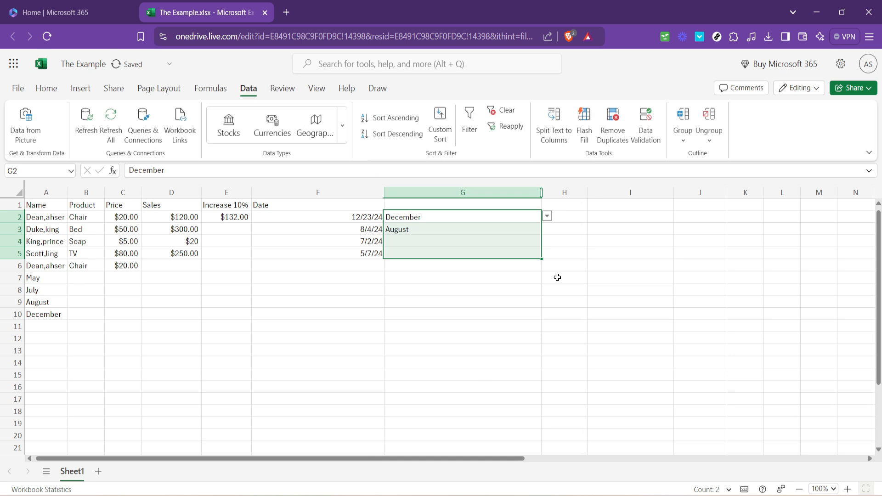
Choose May for cell G5 from its drop-down list
left_click(467, 243)
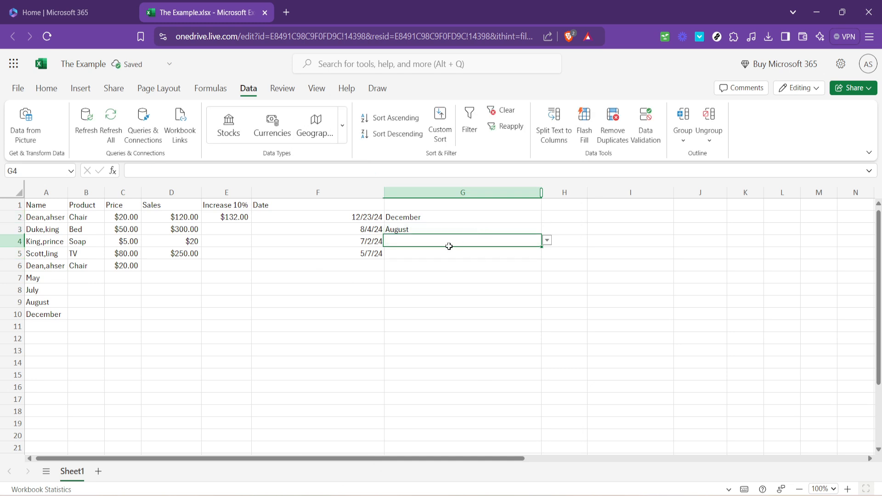
left_click(436, 253)
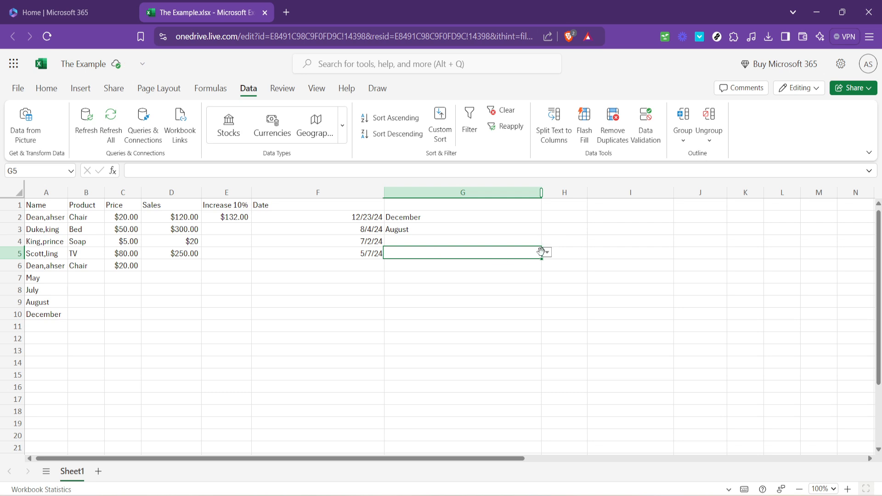
left_click(547, 252)
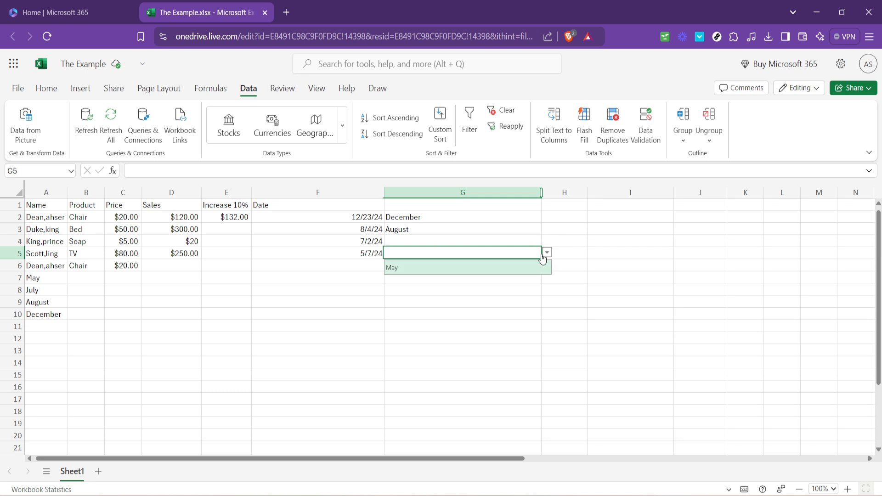
left_click(410, 269)
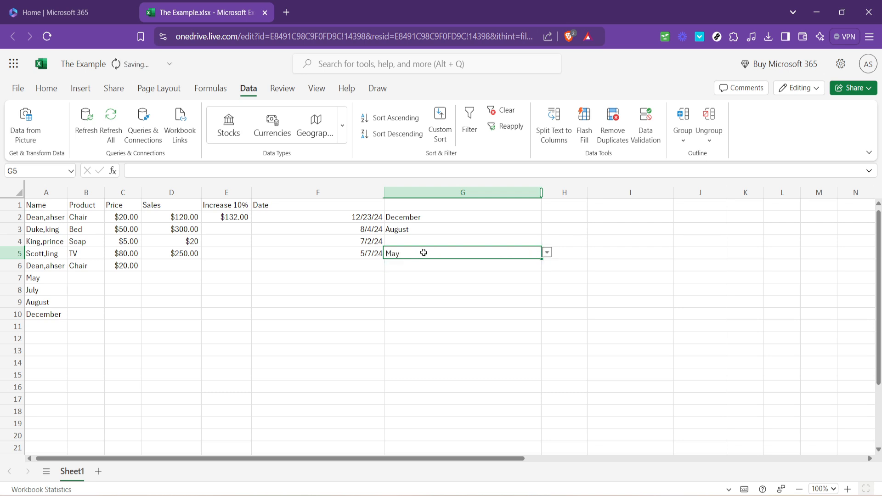
Check which options the drop-down list in cell G4 offers, leaving the cell empty
left_click(492, 242)
left_click(547, 244)
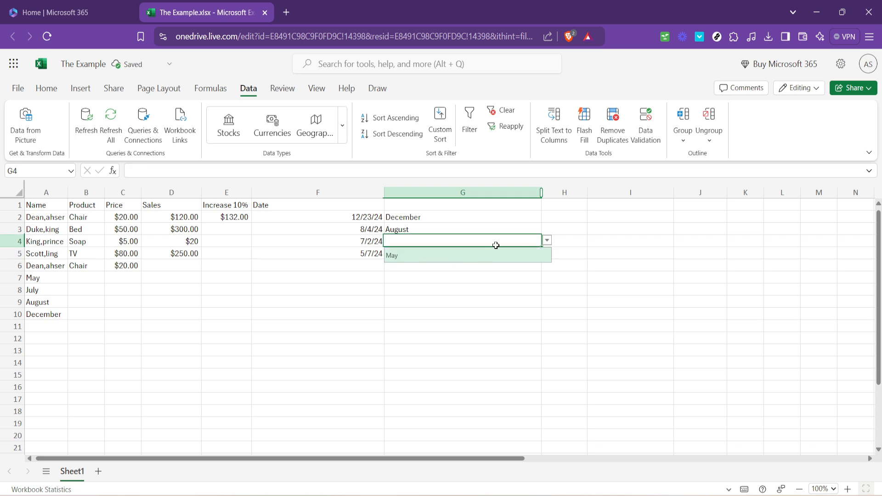
left_click(548, 242)
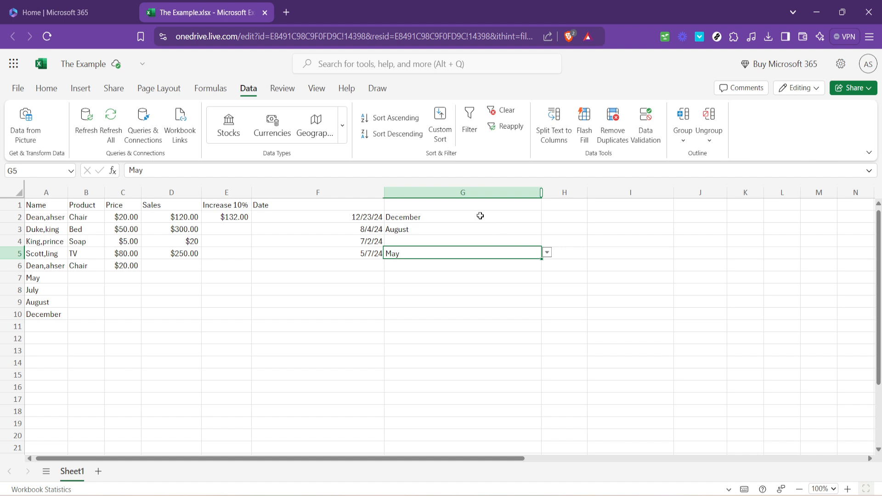
left_click(439, 241)
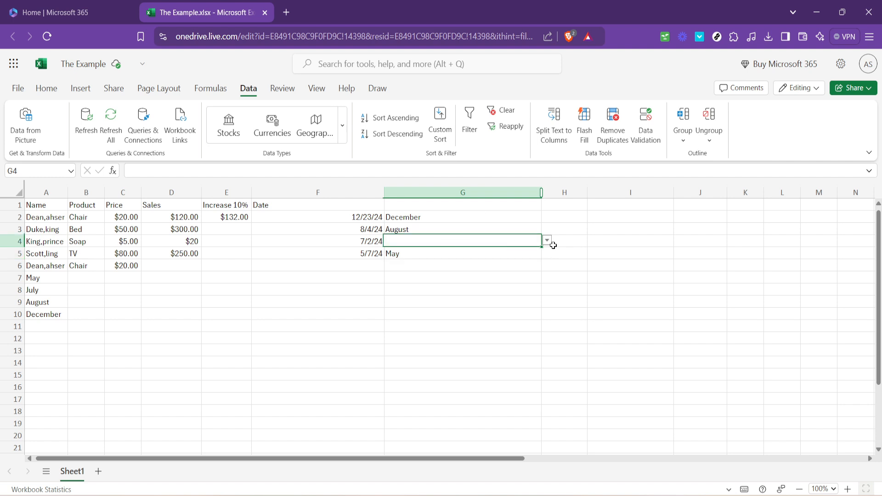
left_click(548, 241)
left_click(549, 241)
left_click(577, 244)
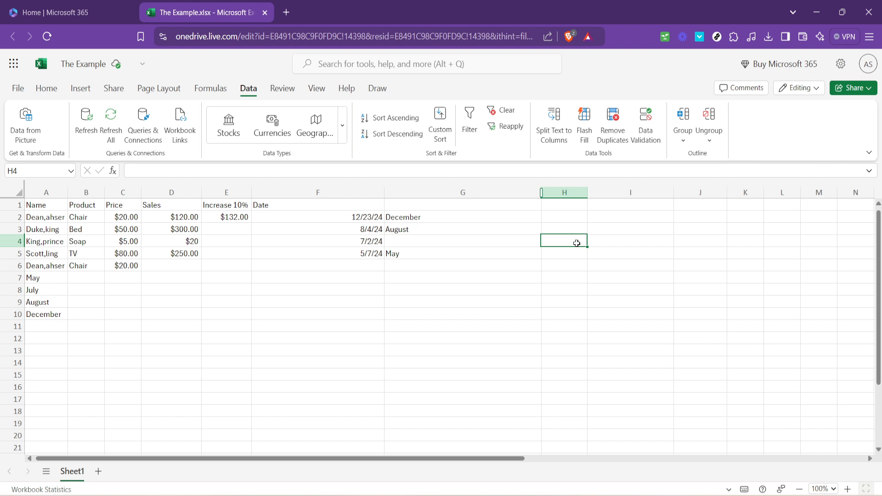